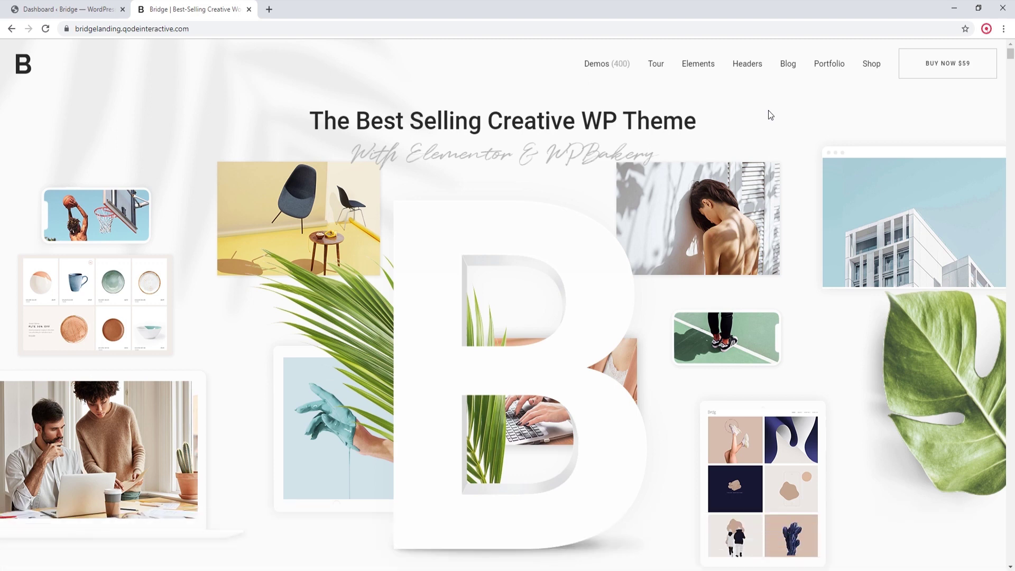
Step: Scroll through the Bridge landing page and back, then switch to the 'Dashboard ‹ Bridge' tab
scroll(770, 115, down, 5)
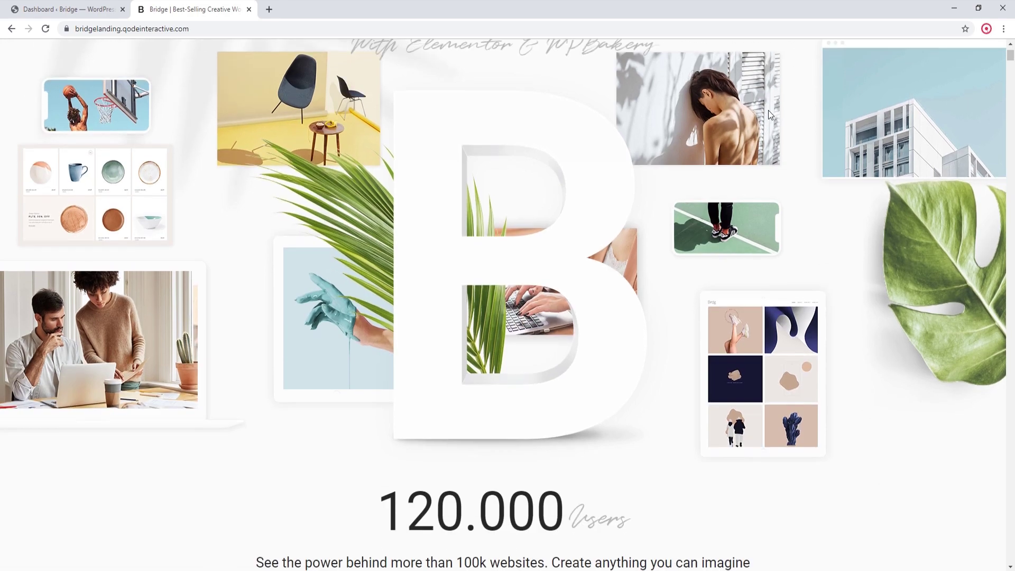
scroll(769, 114, down, 6)
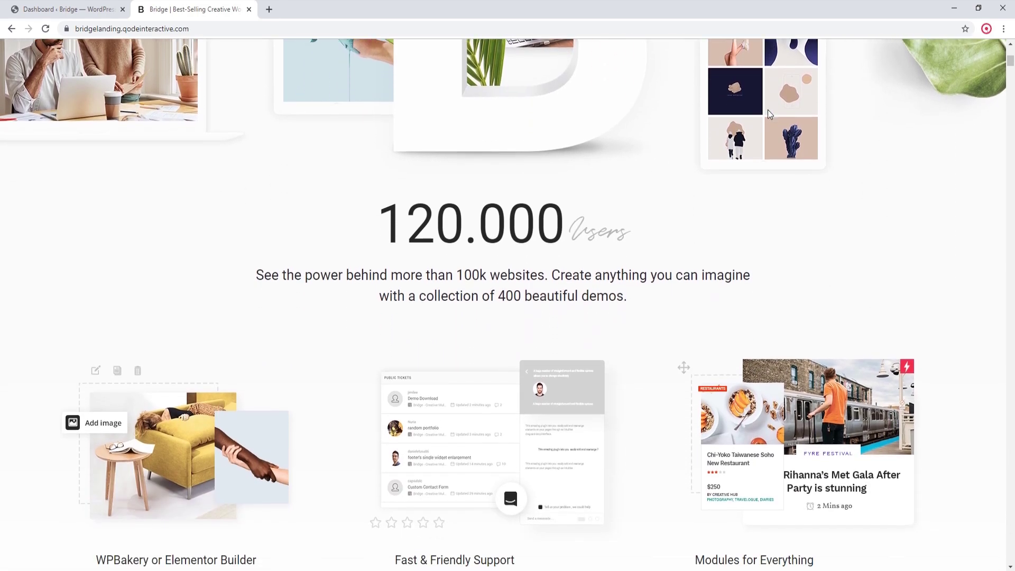
scroll(767, 112, down, 5)
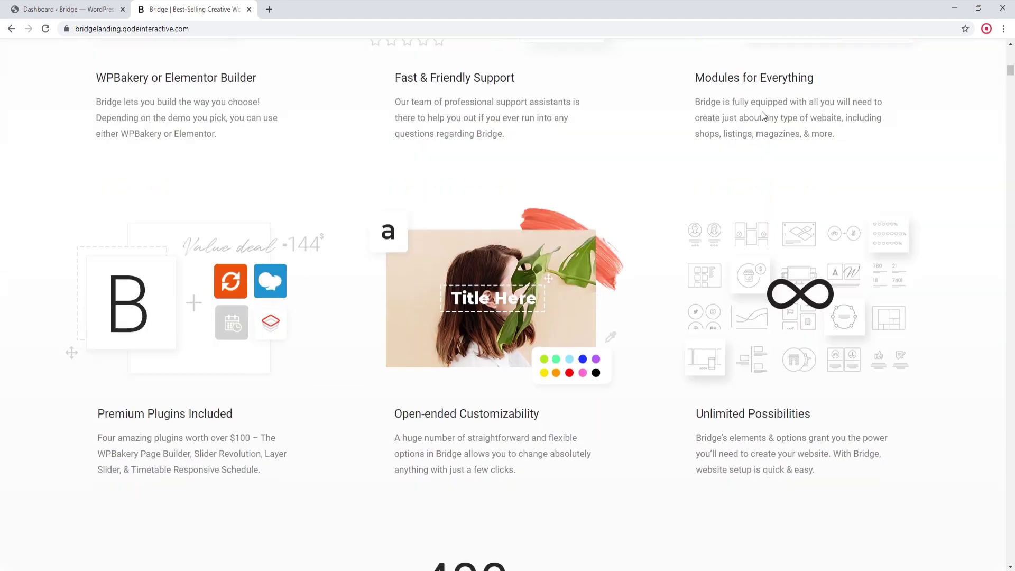
scroll(763, 112, up, 9)
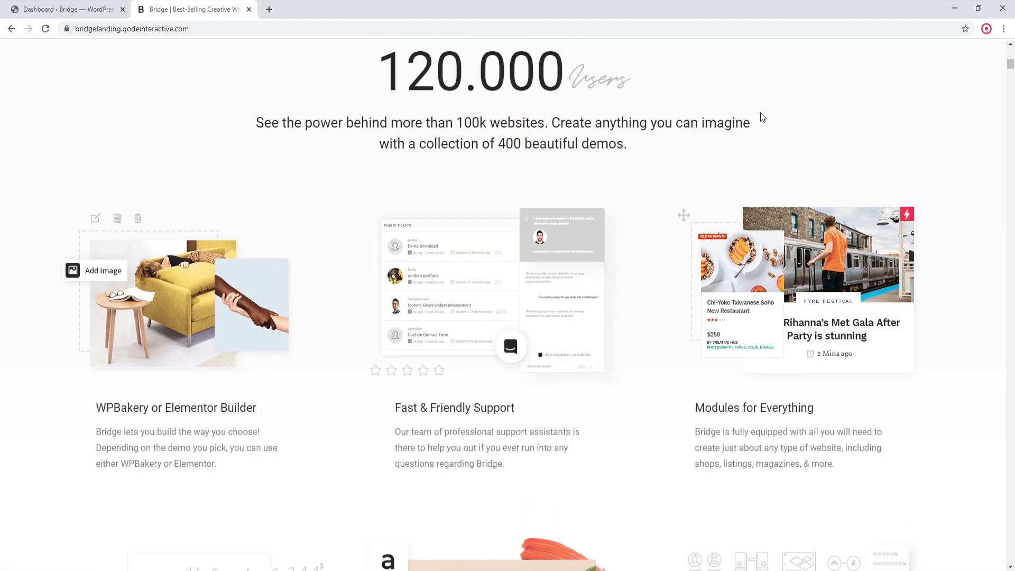
scroll(762, 116, up, 2)
scroll(762, 116, up, 5)
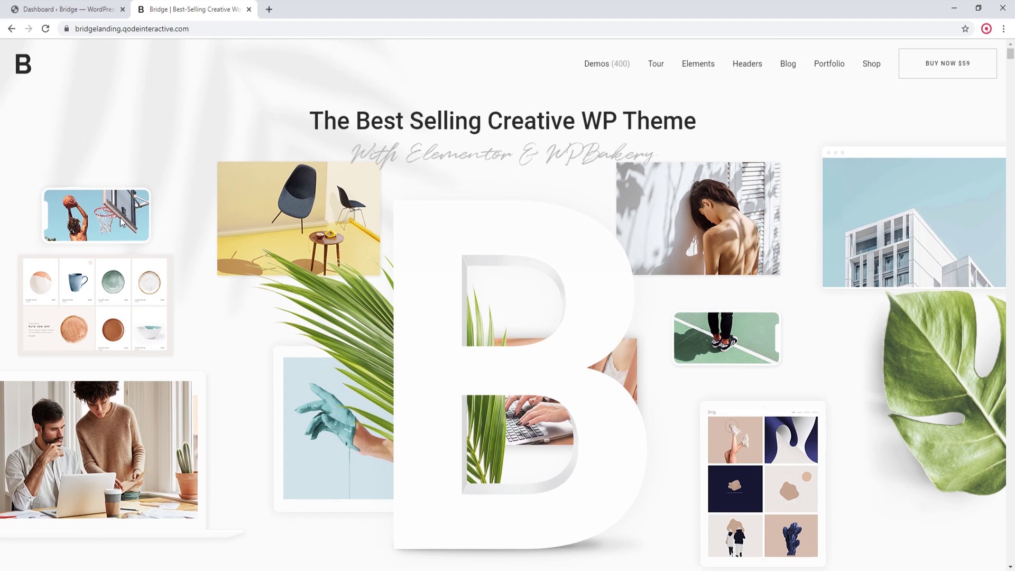
click(74, 9)
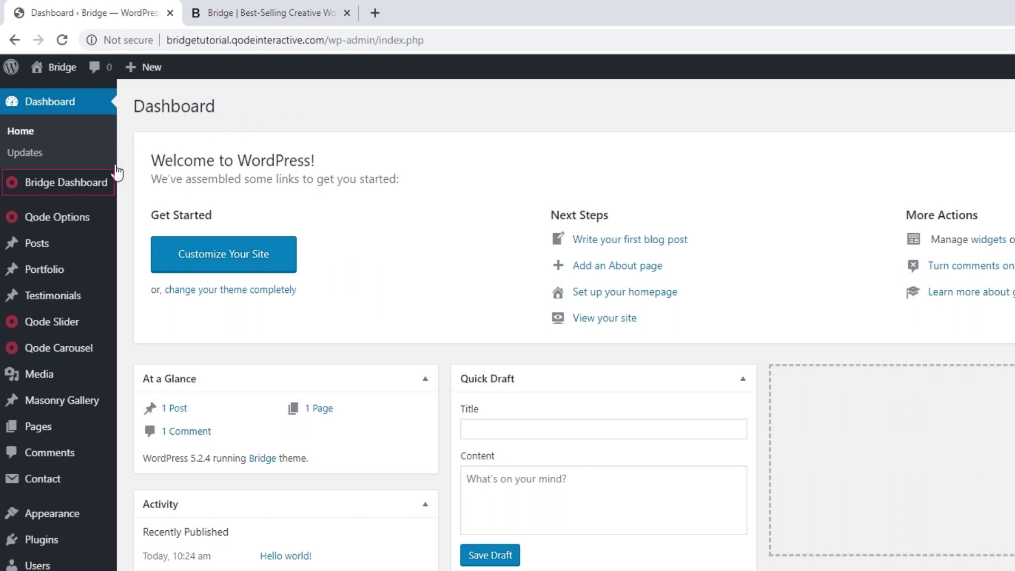
Step: Open the Bridge Dashboard welcome page from the admin sidebar
mouse_move(97, 181)
click(86, 181)
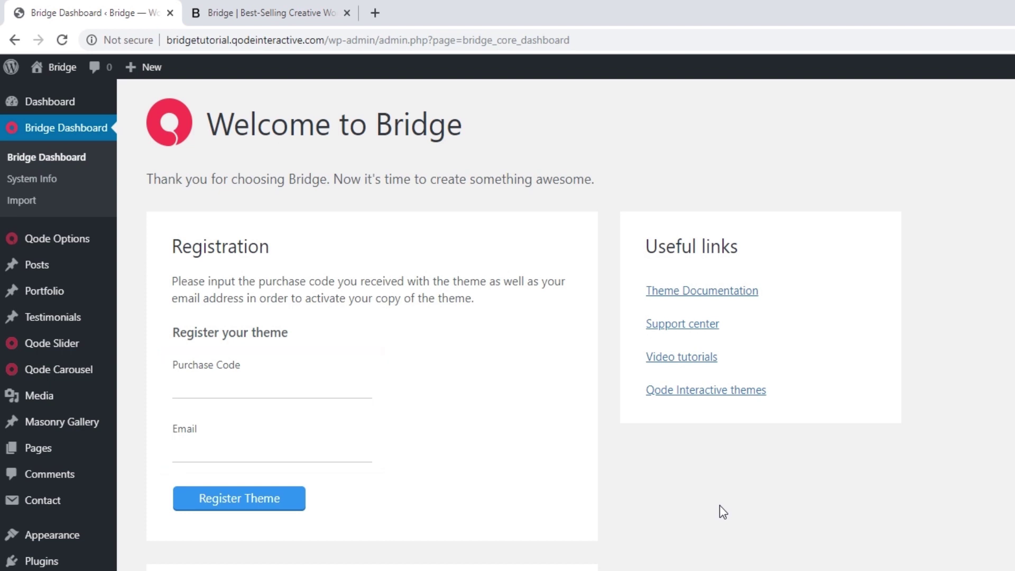
Step: Paste the purchase code, fill in the contact e-mail, and submit the Bridge theme registration
click(238, 382)
key(ctrl+v)
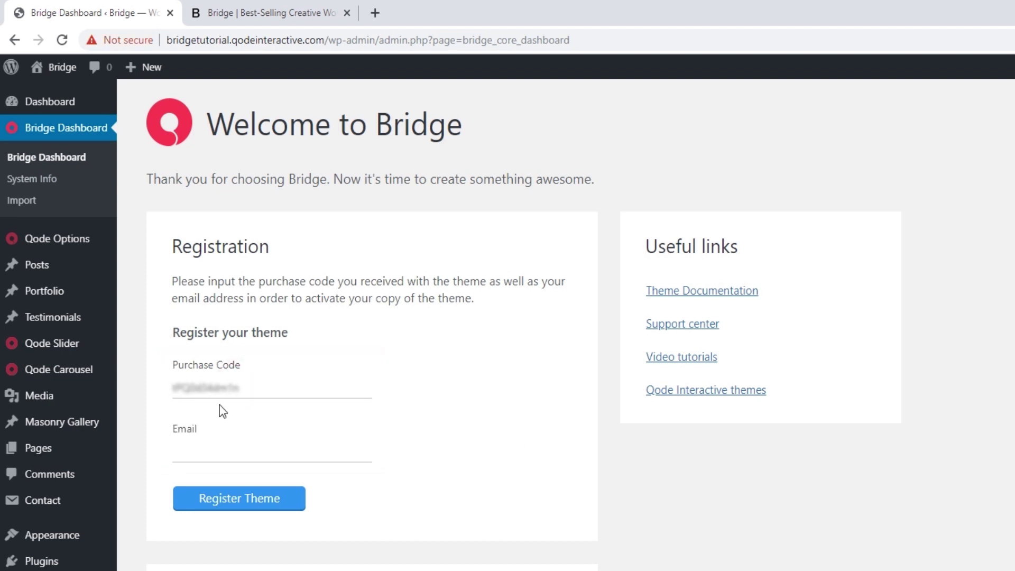
click(214, 447)
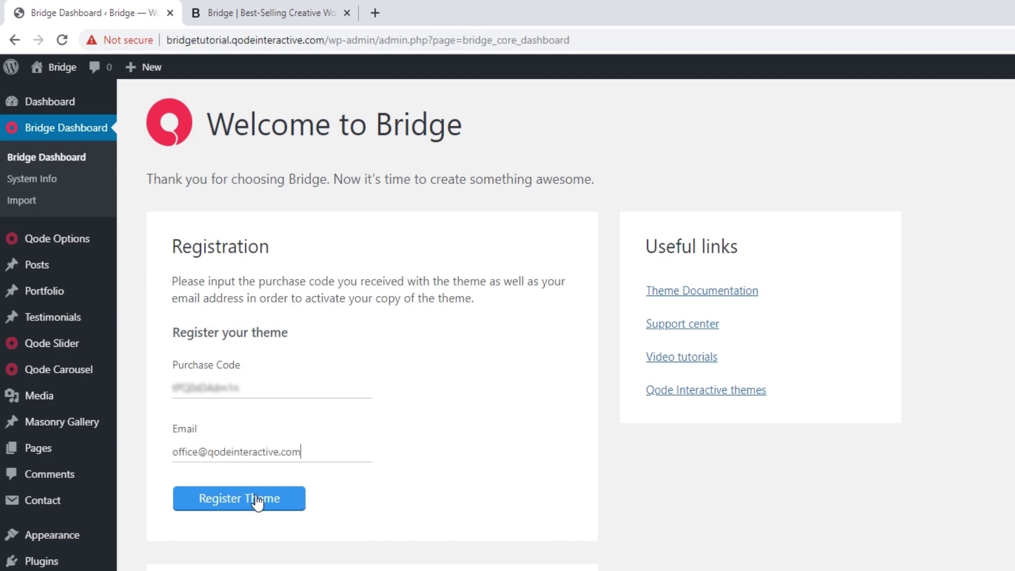
click(261, 505)
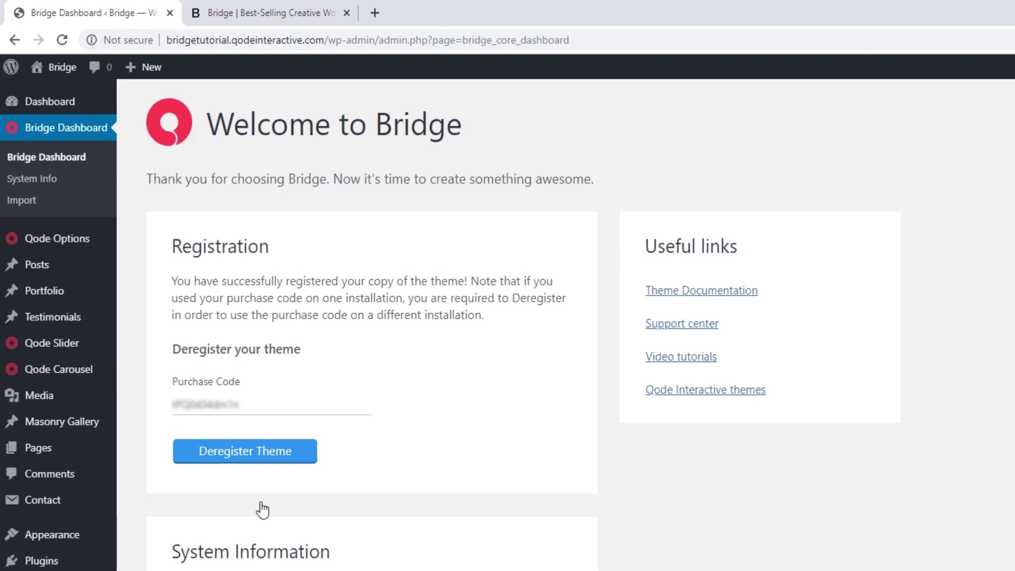
scroll(506, 408, down, 3)
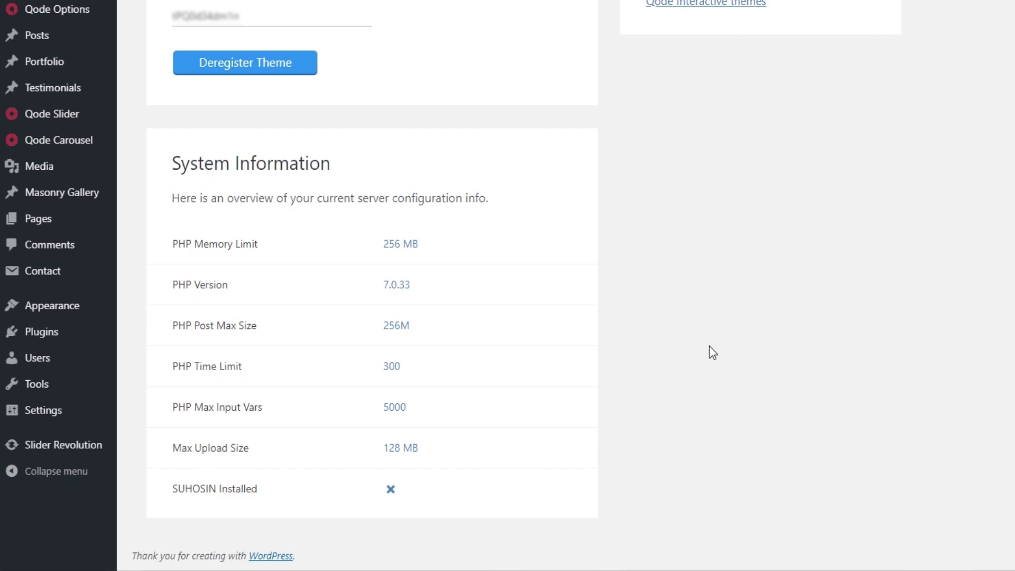
scroll(529, 404, up, 3)
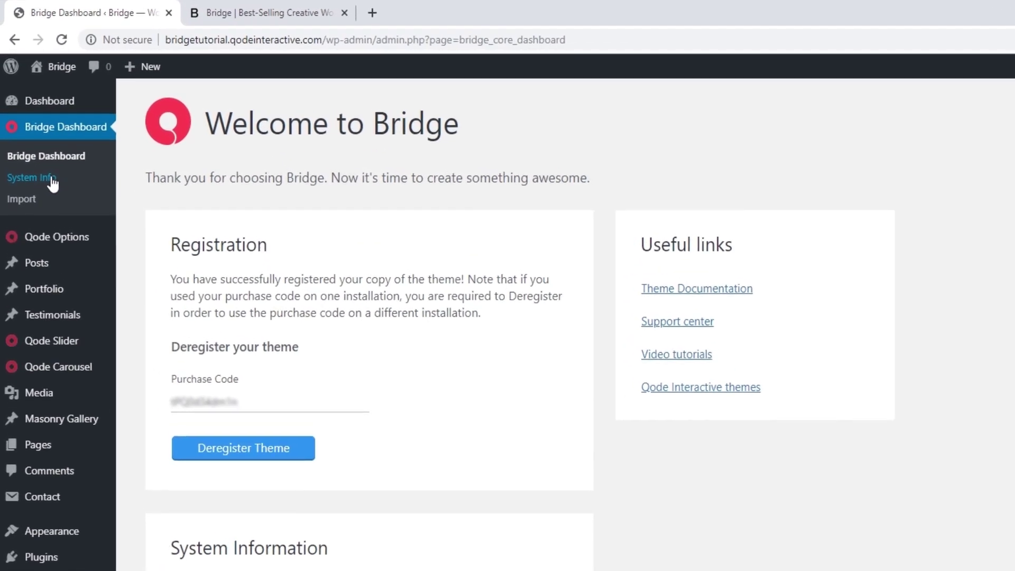
Step: Review the Bridge System Status page, then go to the Bridge demo Import page
click(51, 179)
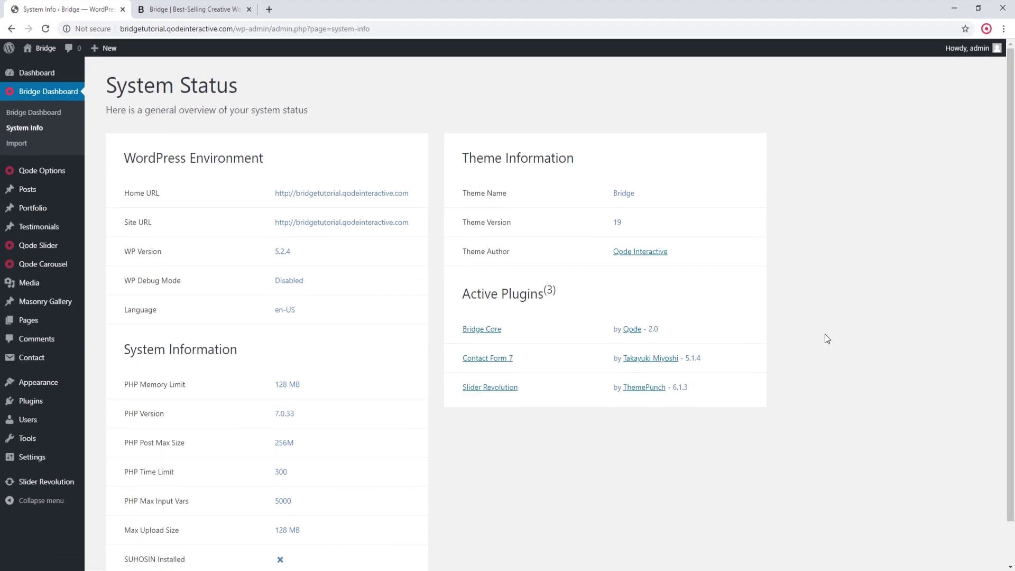
scroll(826, 337, down, 3)
scroll(824, 337, up, 3)
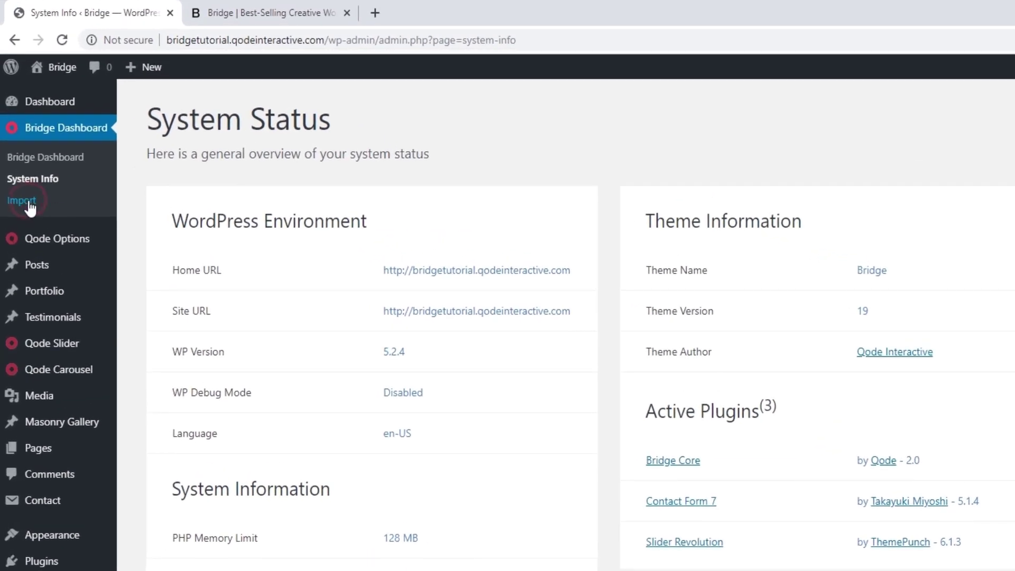
click(25, 201)
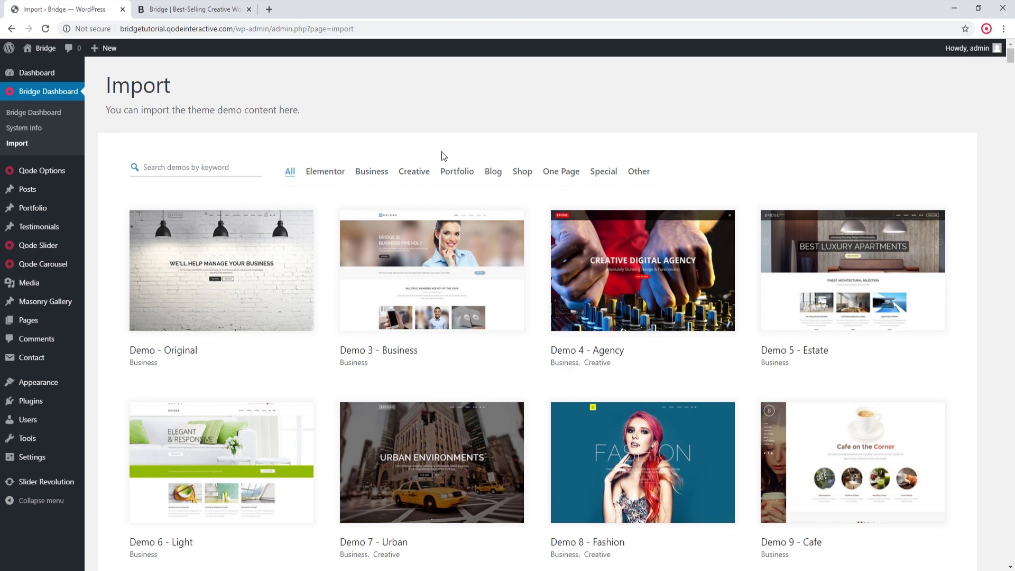
Step: Filter the Bridge demo library to Creative demos, then to Elementor demos
click(421, 176)
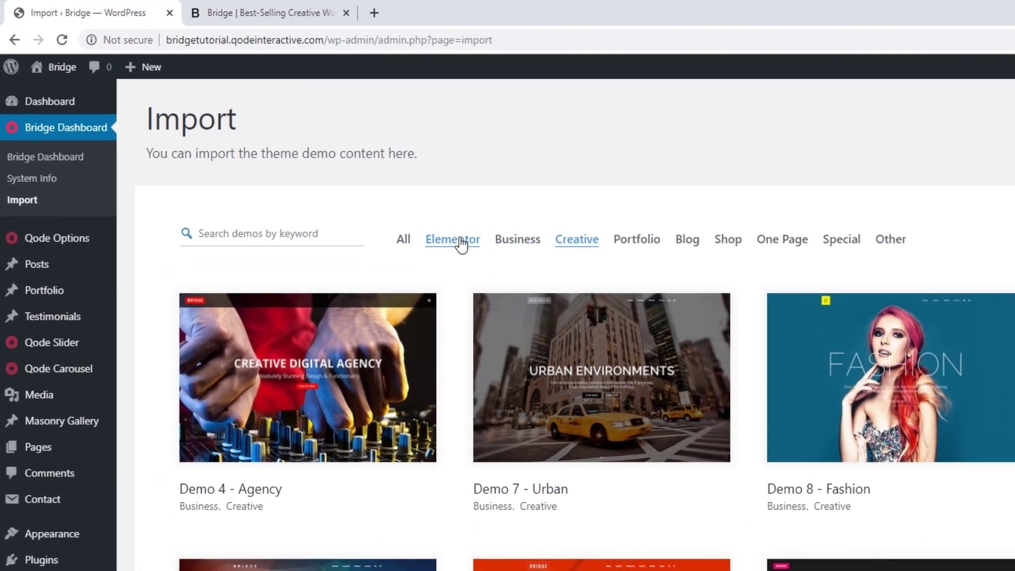
click(329, 171)
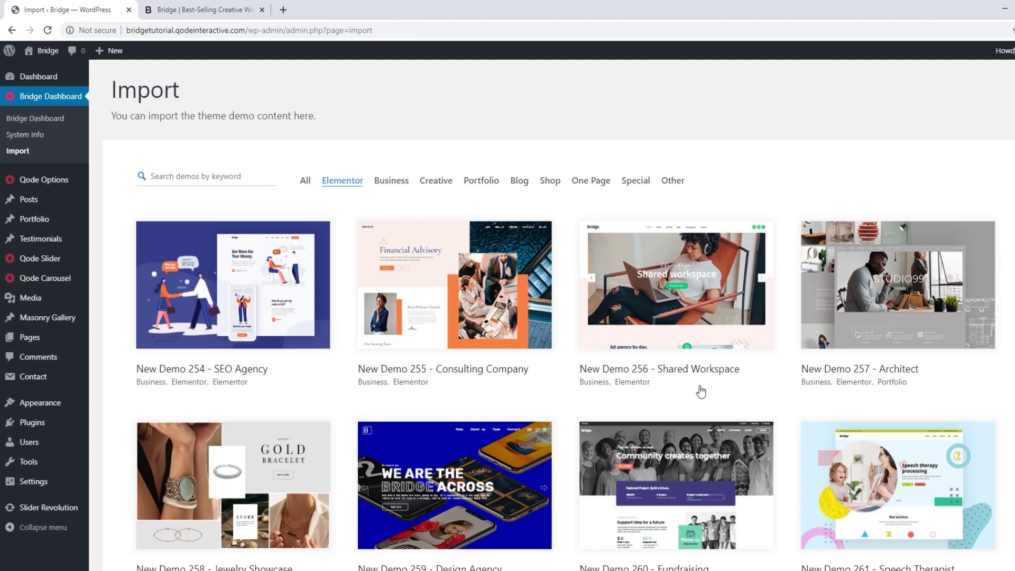
scroll(701, 391, down, 9)
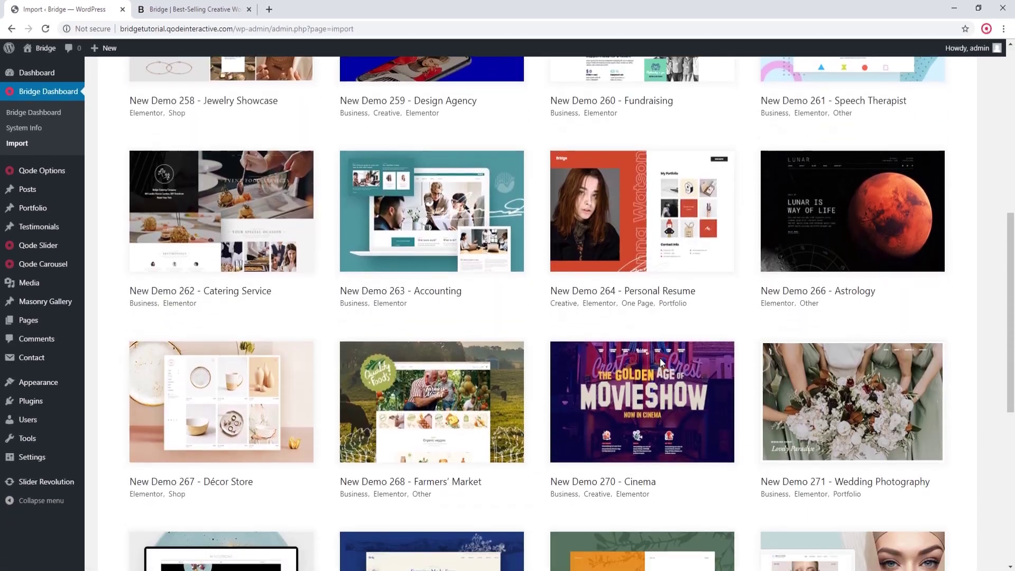
scroll(661, 363, down, 8)
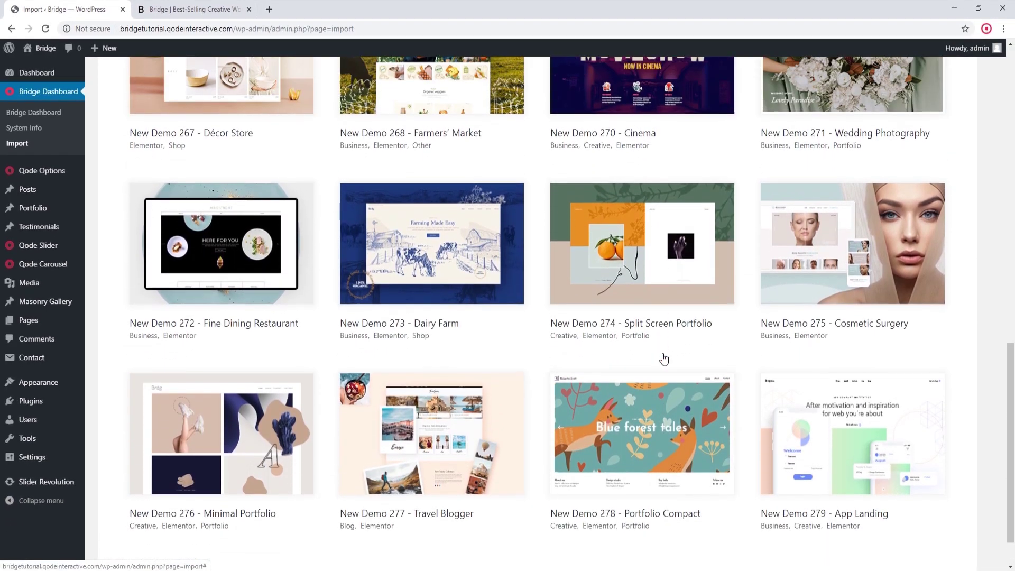
scroll(660, 363, up, 6)
scroll(664, 358, up, 4)
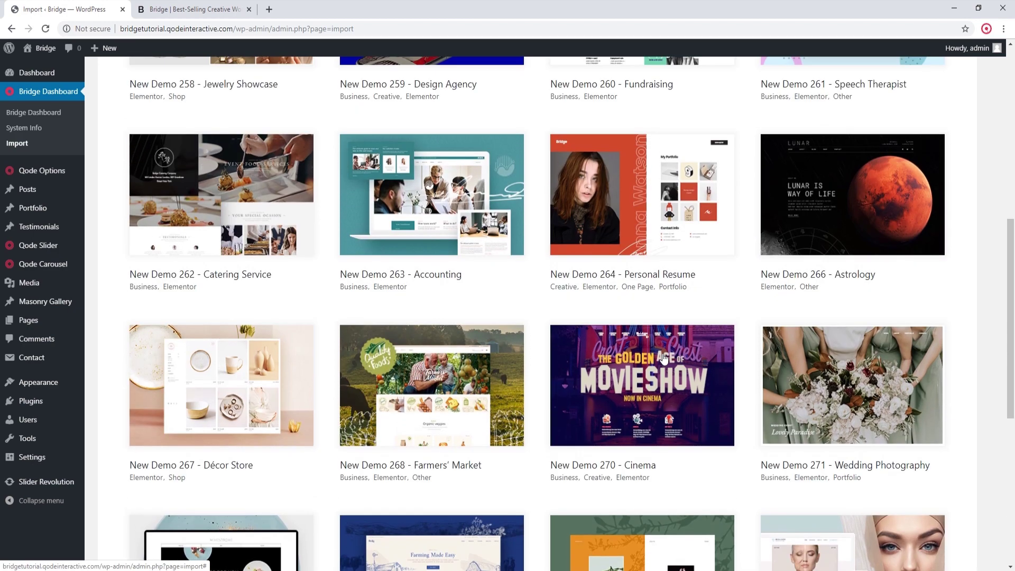
scroll(664, 358, up, 5)
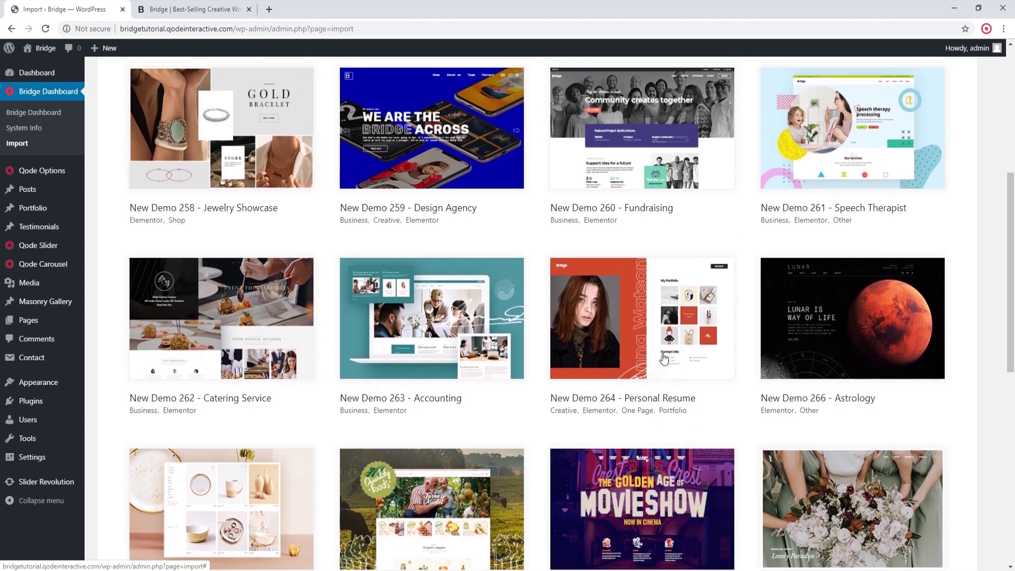
scroll(665, 359, up, 2)
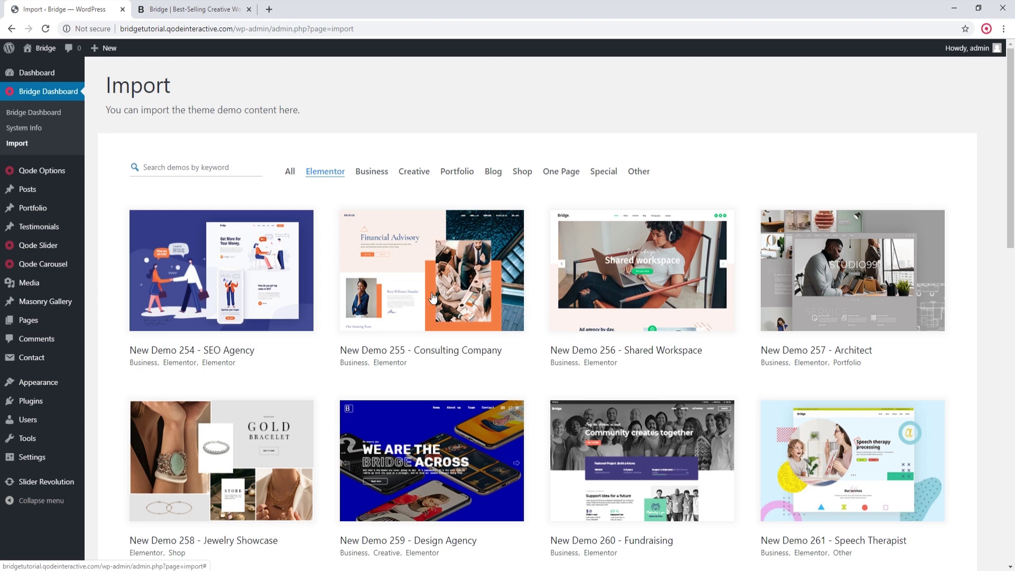
click(234, 266)
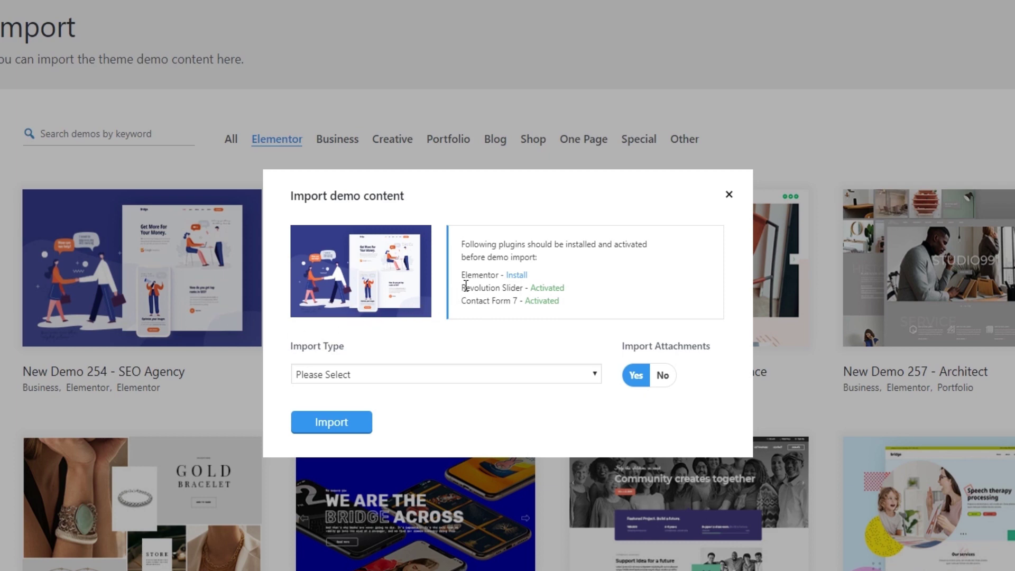
Step: Go to the required plugins page to install Elementor for the SEO Agency demo
click(517, 276)
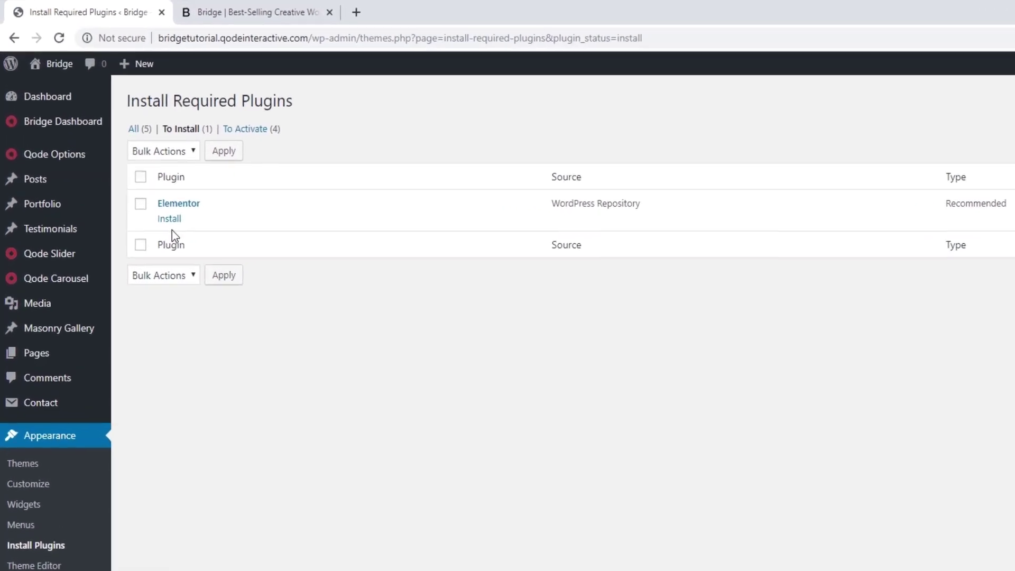
Step: Install the Elementor plugin and activate it from the required plugins list
click(170, 218)
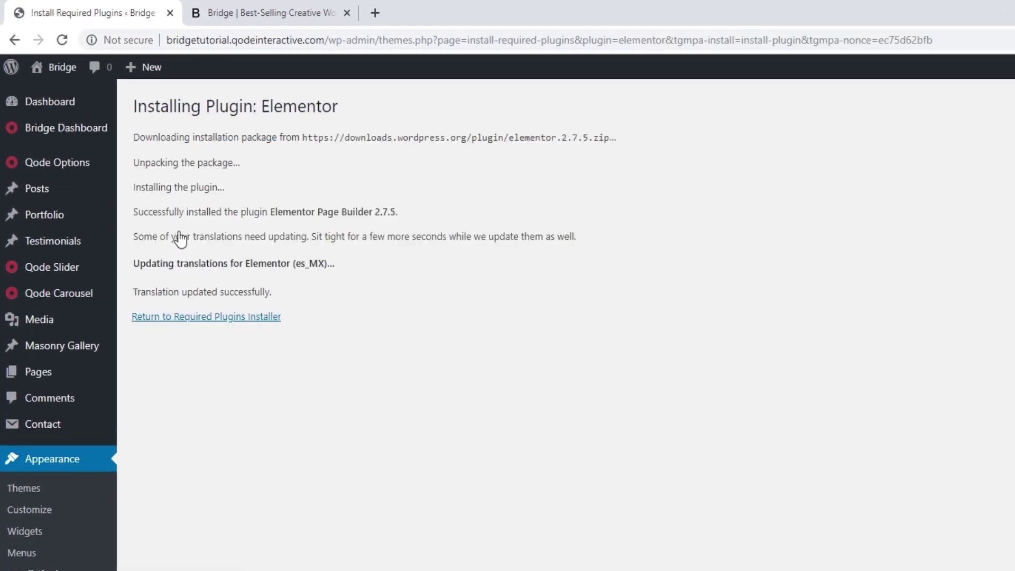
click(196, 316)
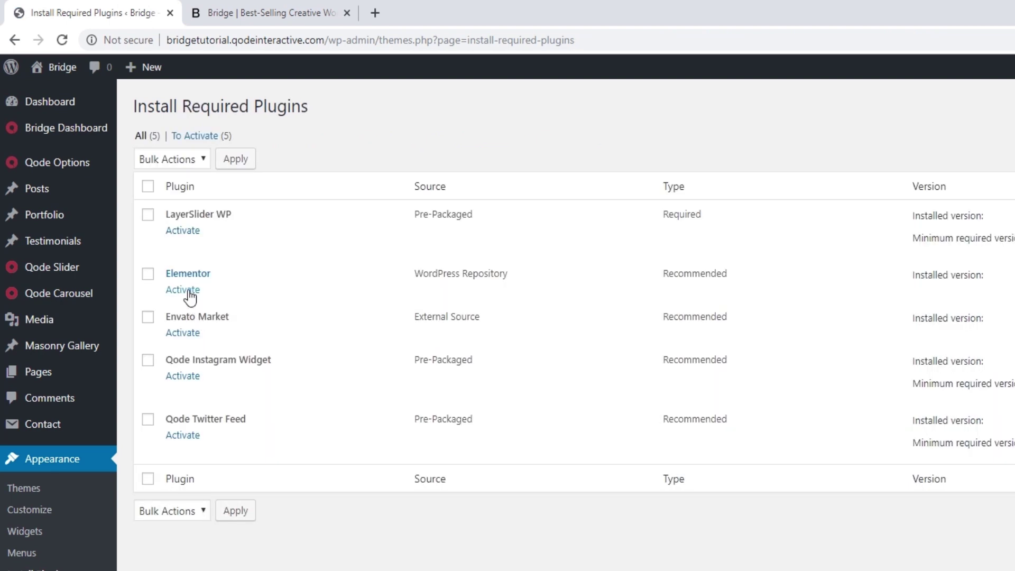
click(190, 292)
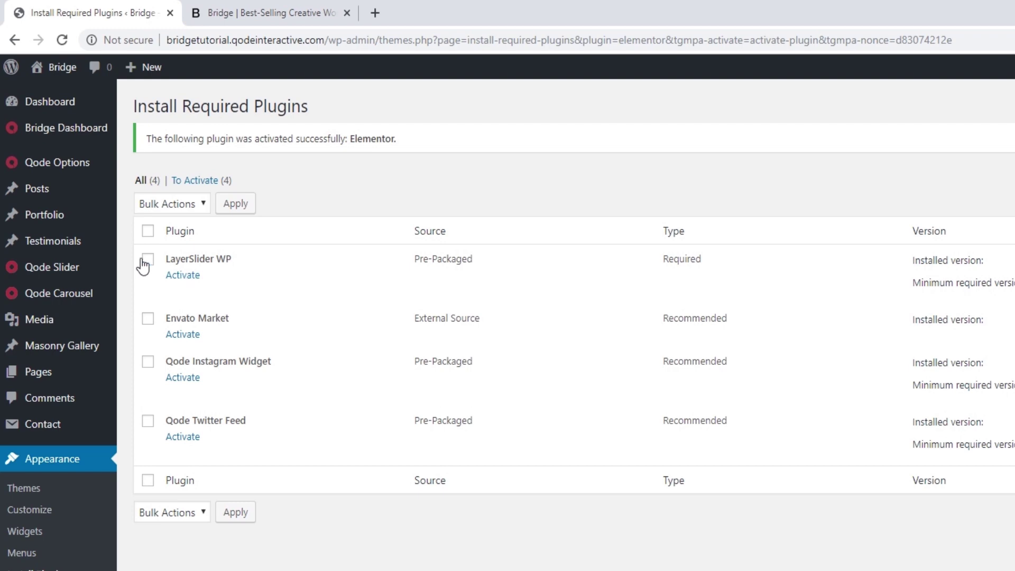
Step: Return to the Bridge Import page and filter the demos to Elementor
mouse_move(84, 134)
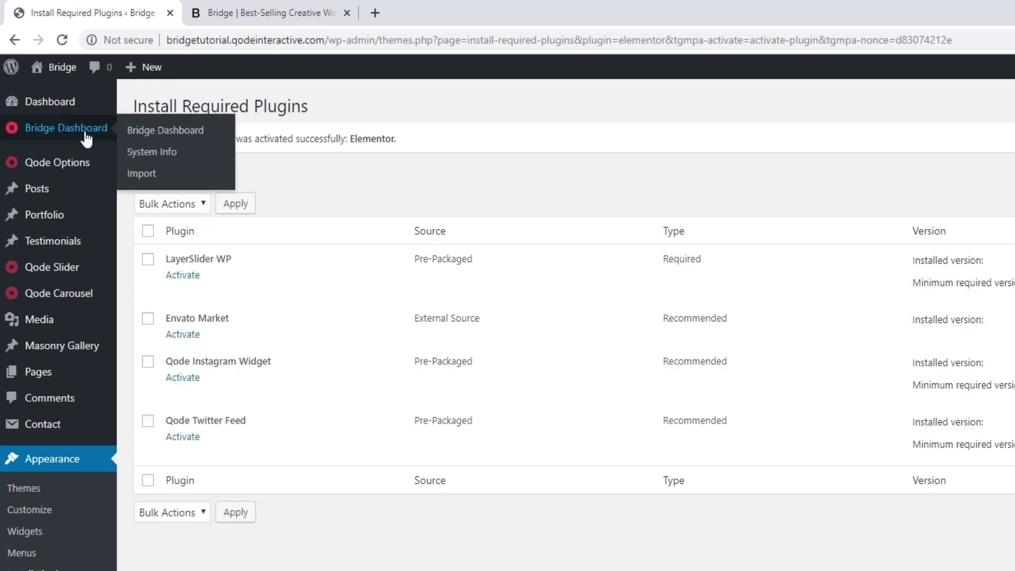
click(140, 175)
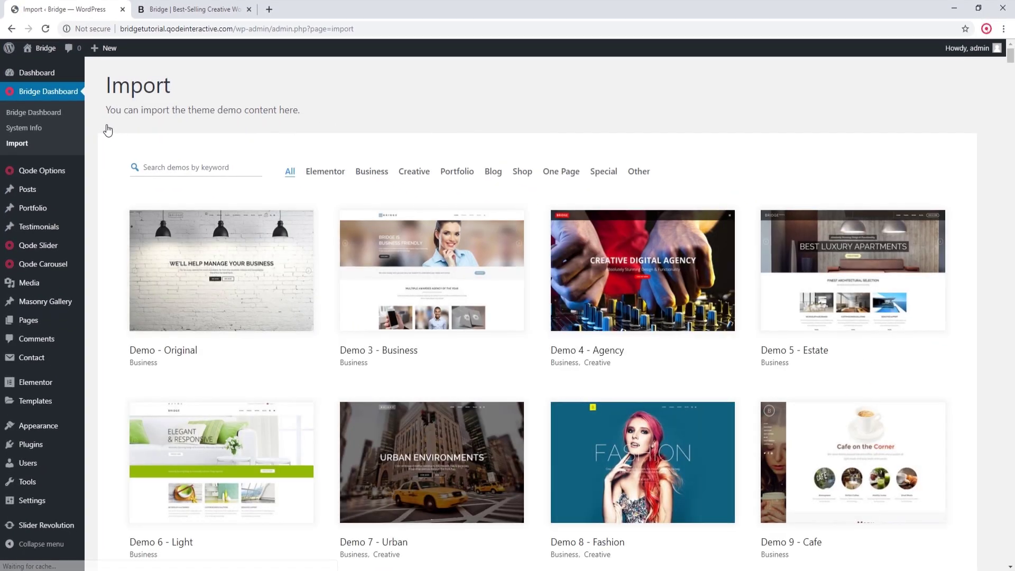
click(336, 174)
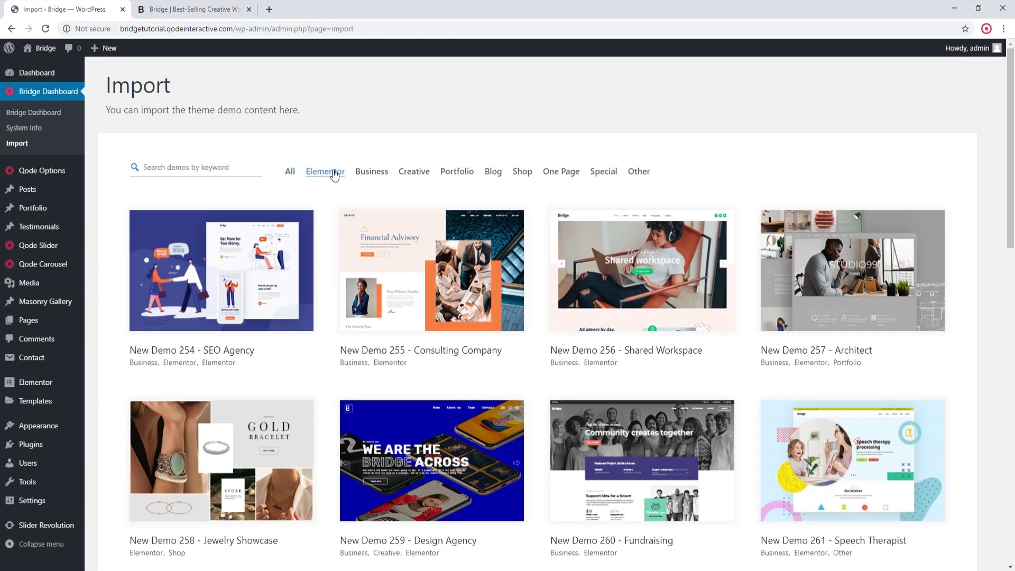
Step: Set New Demo 254 - SEO Agency's Import Type to All and start the import
click(223, 271)
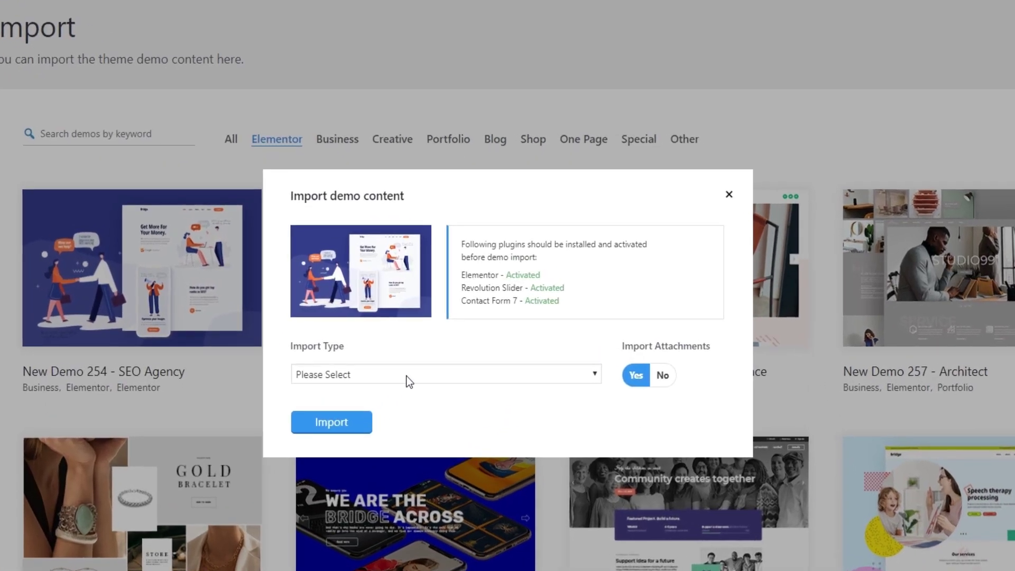
click(406, 375)
click(404, 401)
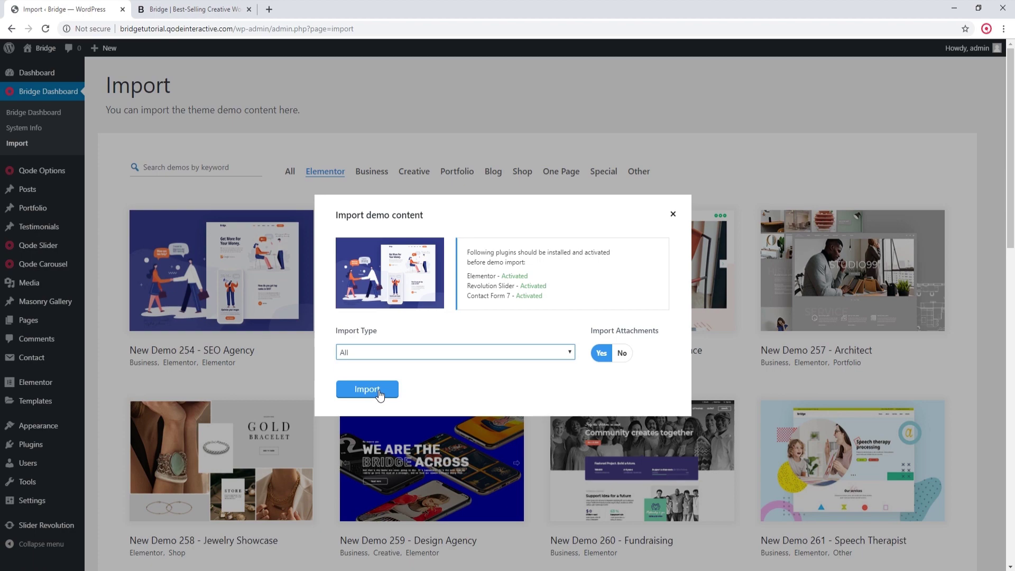
click(379, 394)
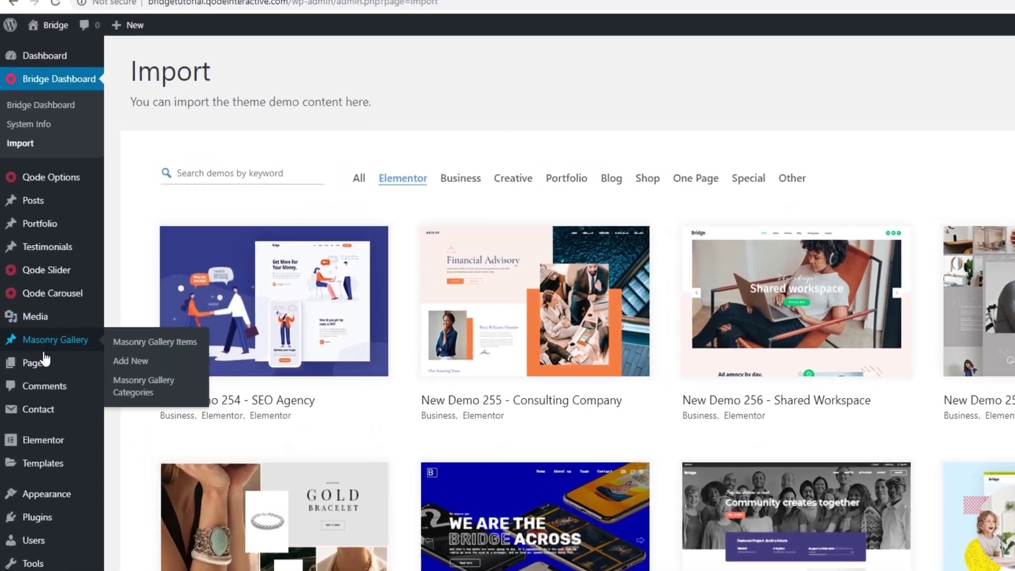
Step: Open the imported Home page from Pages and launch it in Elementor
click(33, 321)
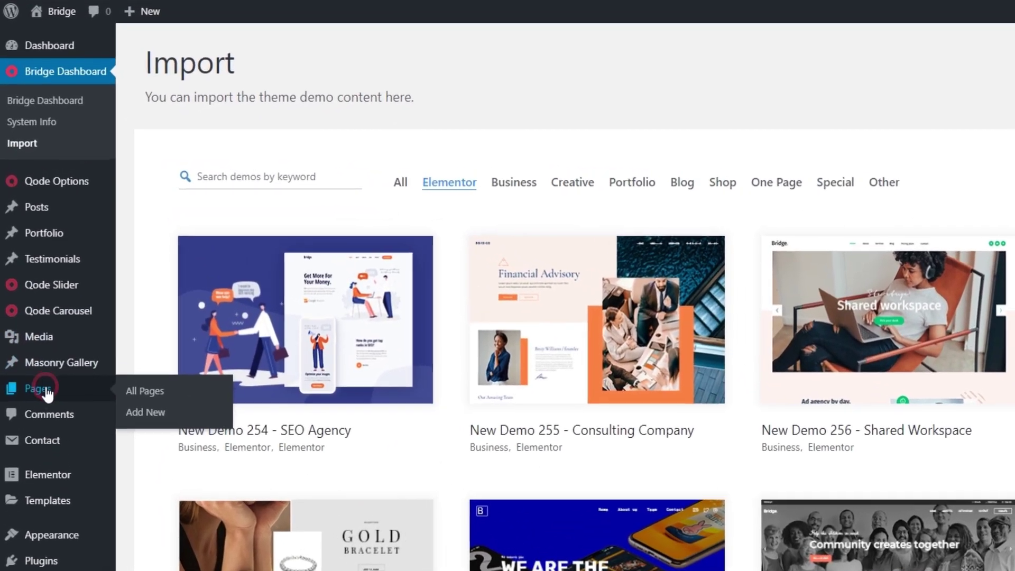
click(186, 159)
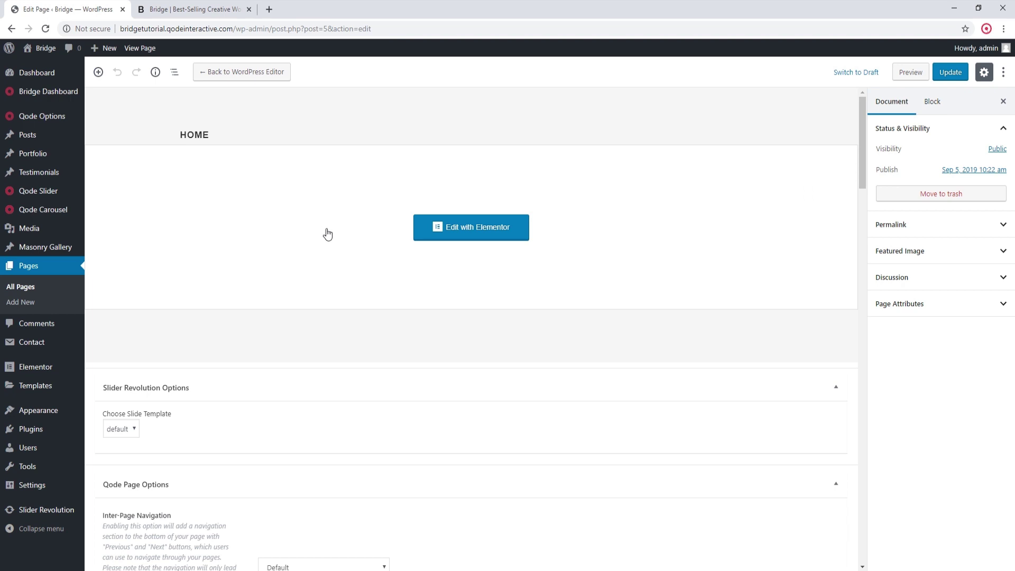
click(491, 231)
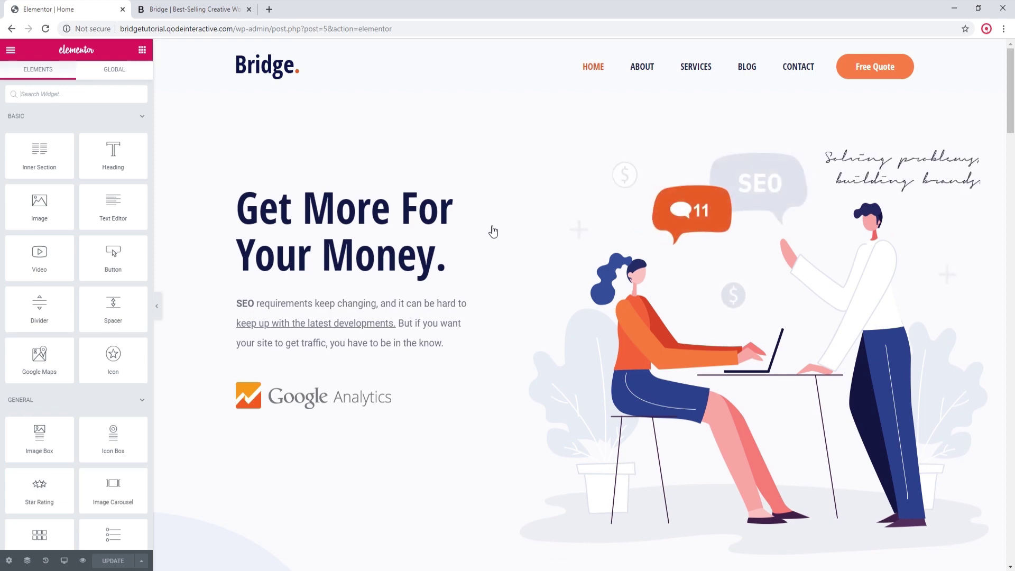
Step: Scroll through the Home page preview in Elementor, then exit to the WordPress page editor
scroll(493, 231, down, 3)
scroll(493, 232, down, 10)
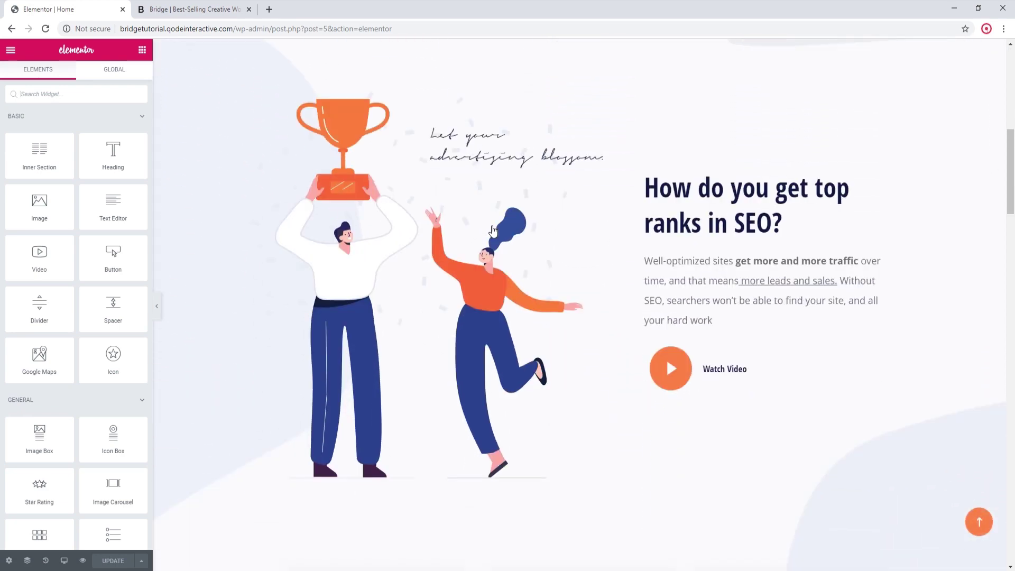
scroll(492, 231, up, 3)
scroll(493, 232, up, 10)
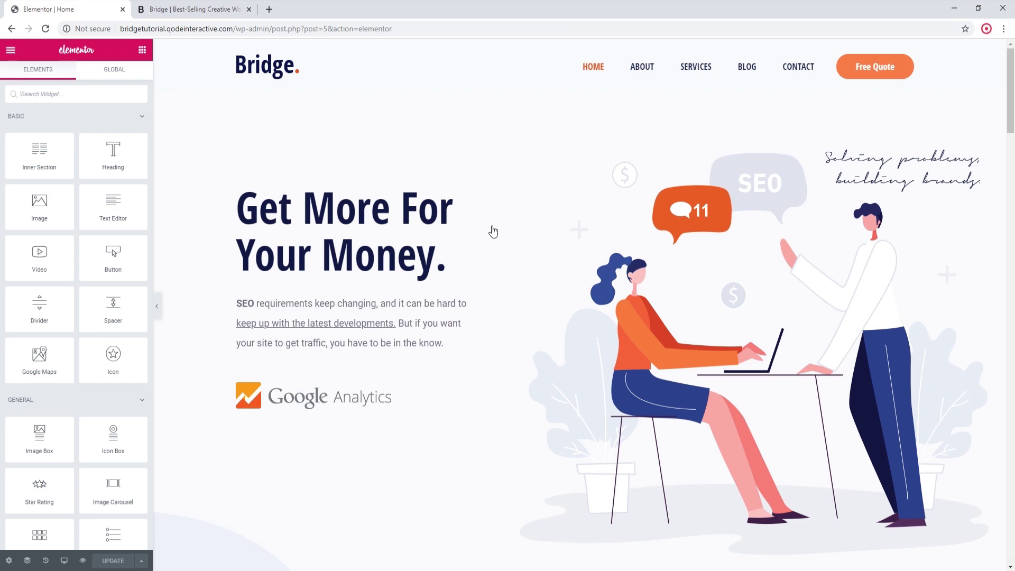
click(11, 29)
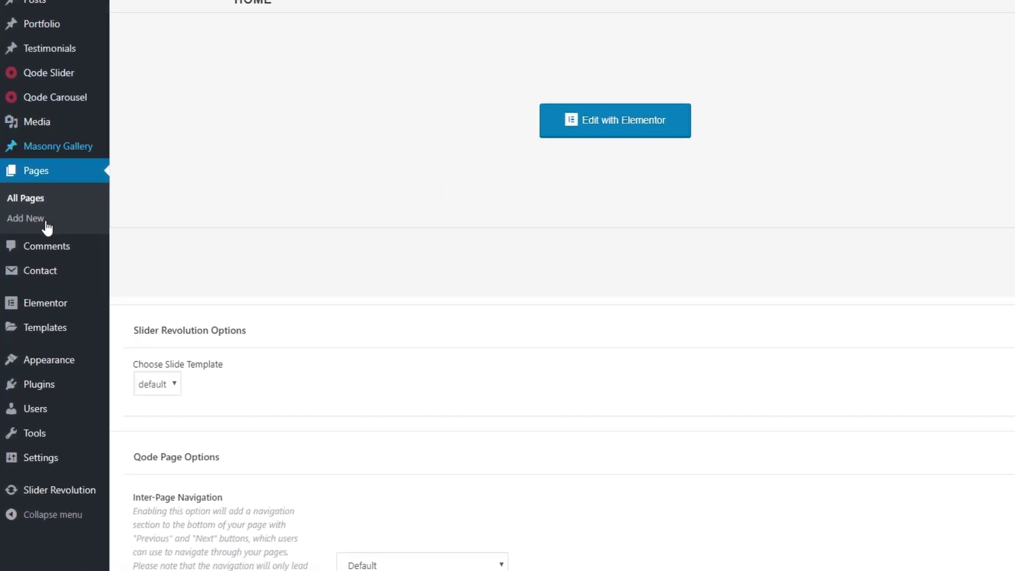
Step: Confirm in Plugins that Elementor is active and WPBakery inactive, then return to the Bridge landing page
click(45, 374)
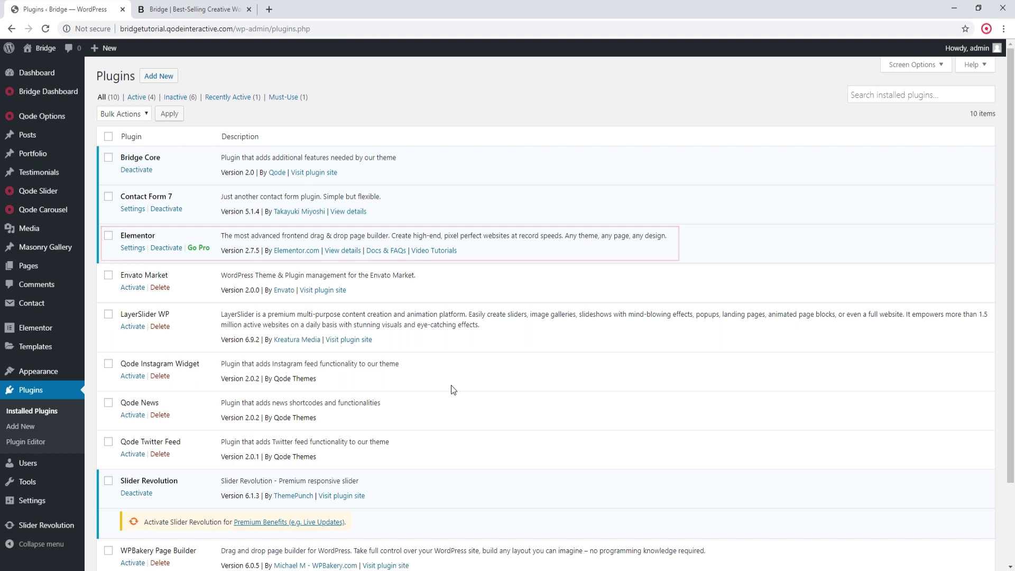
scroll(451, 385, down, 2)
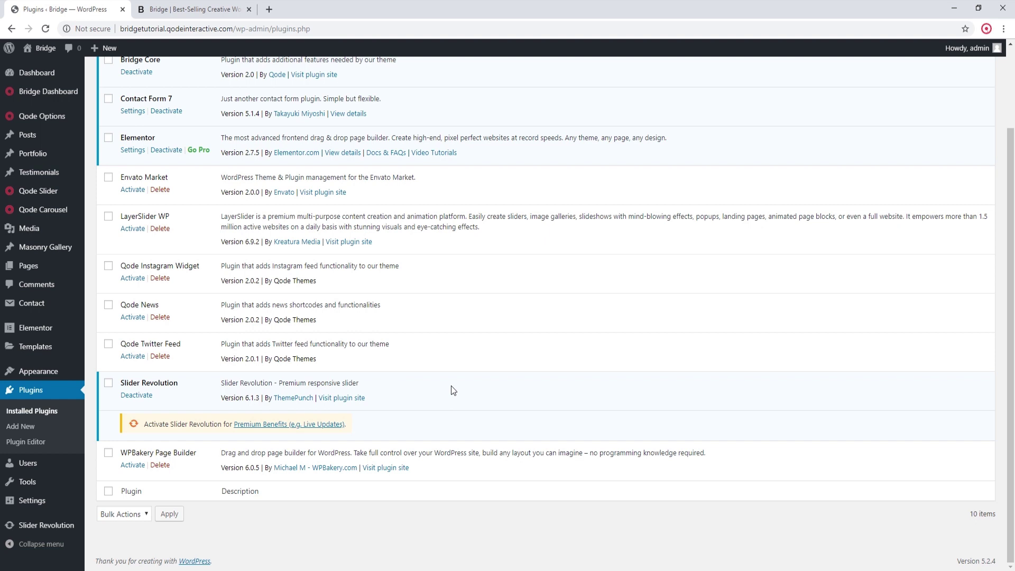
click(198, 9)
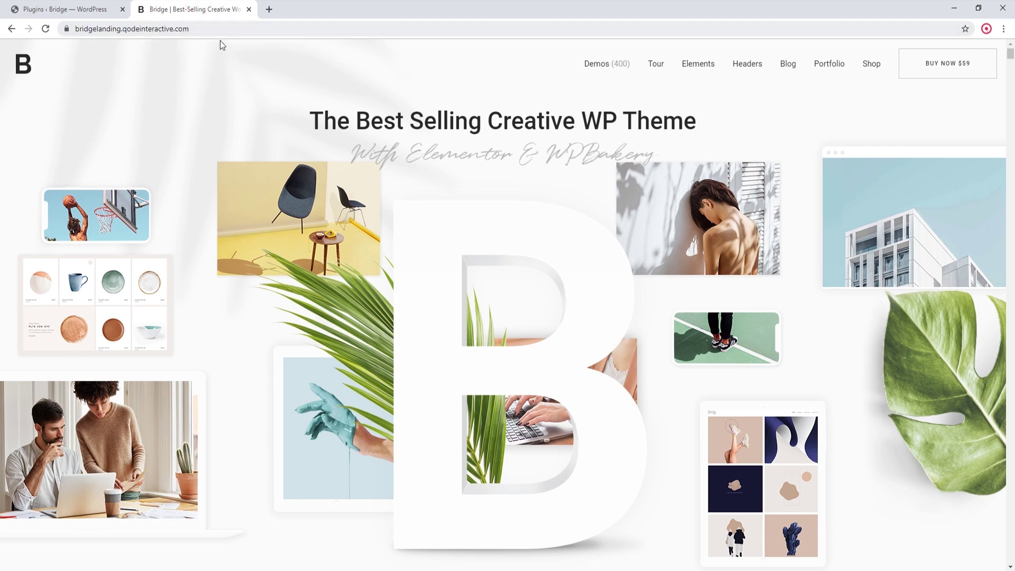
mouse_move(696, 74)
scroll(575, 253, down, 5)
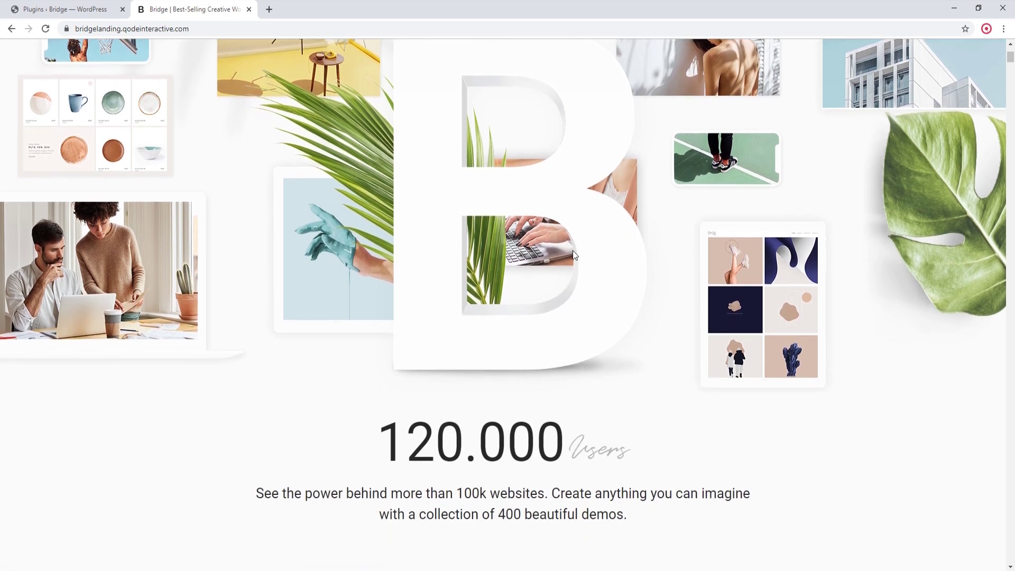
scroll(575, 255, down, 6)
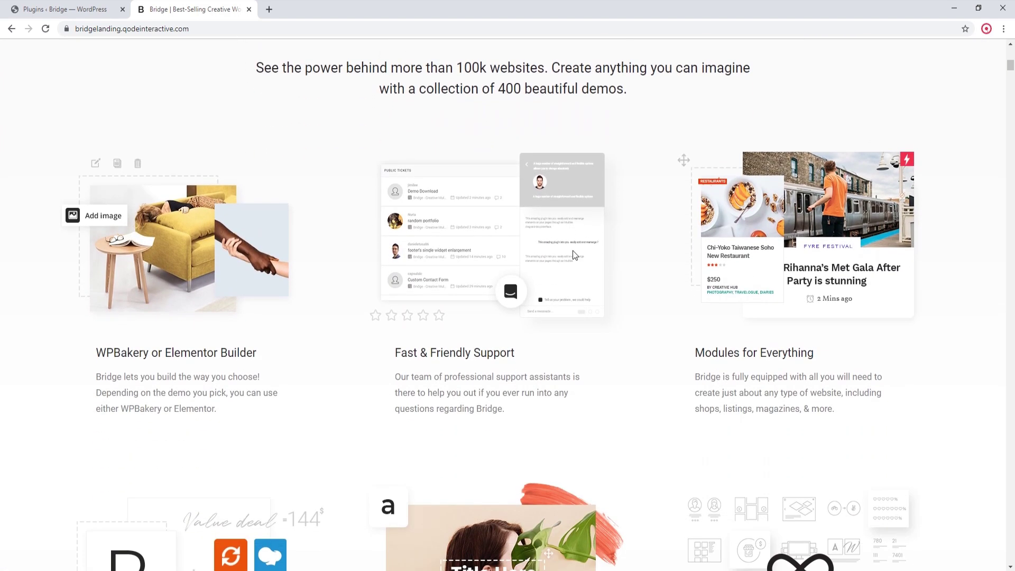
scroll(571, 255, down, 7)
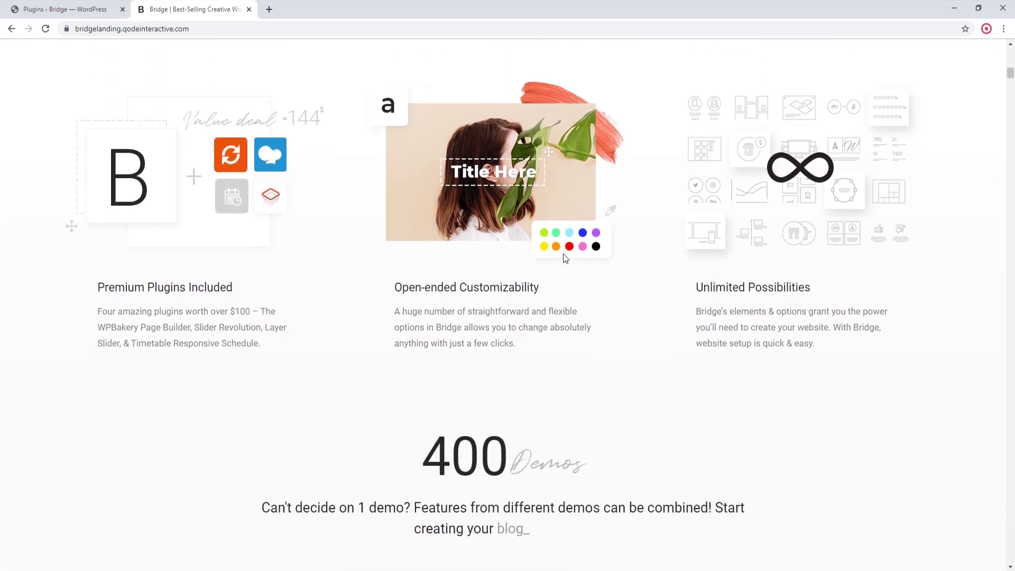
scroll(561, 254, down, 4)
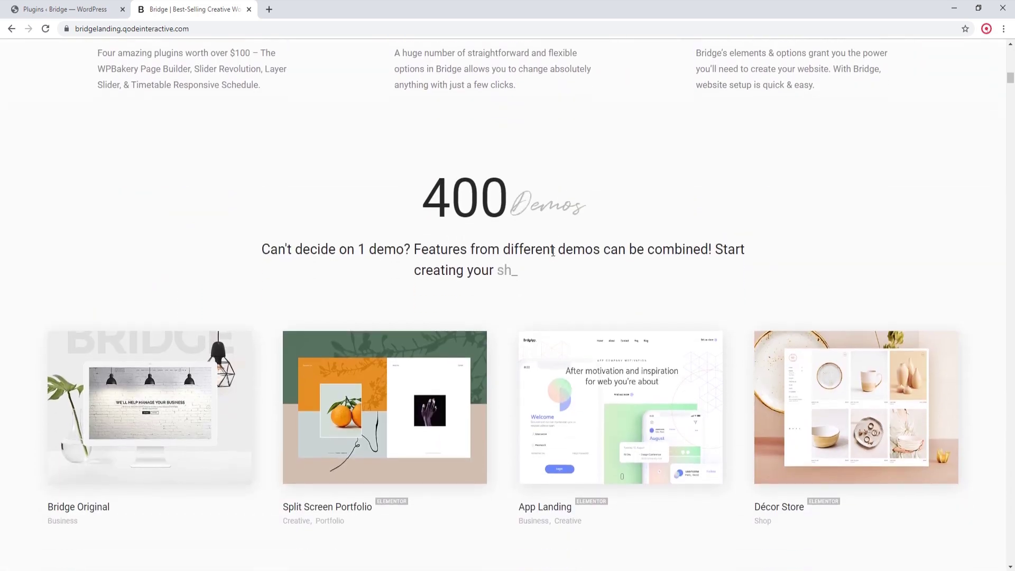
scroll(553, 251, down, 3)
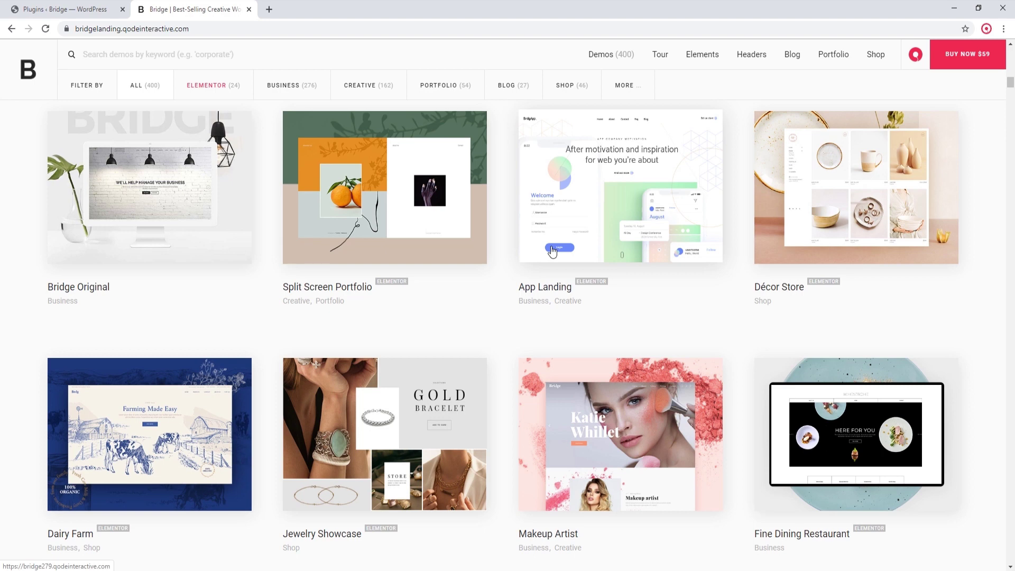
scroll(571, 230, up, 6)
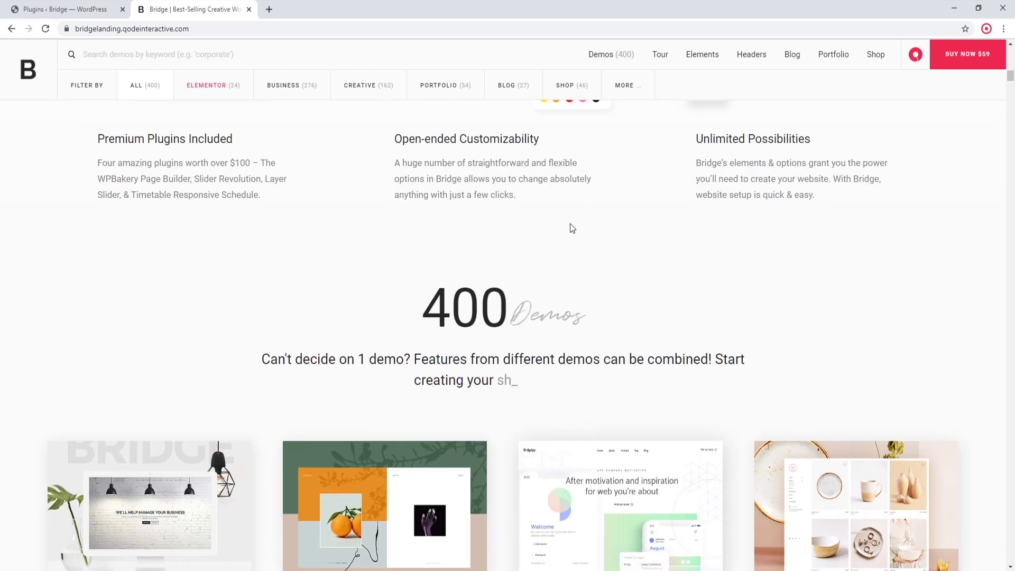
scroll(570, 228, up, 10)
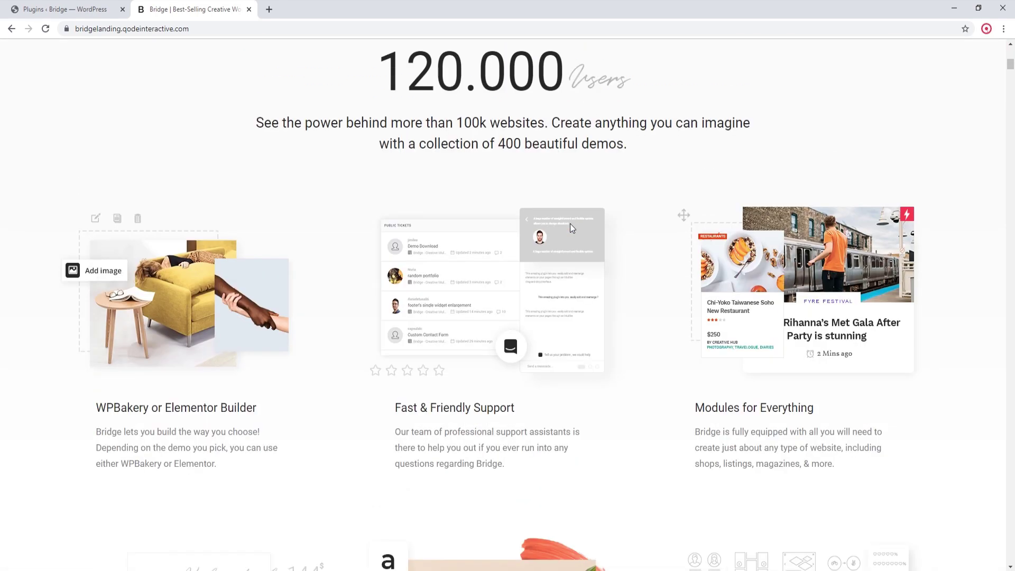
scroll(570, 227, up, 5)
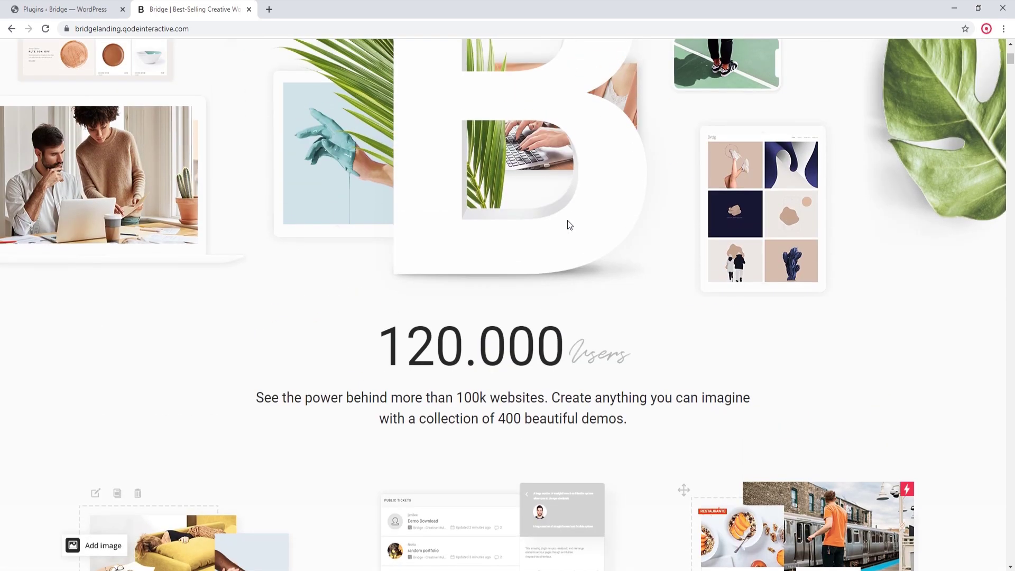
scroll(567, 219, up, 5)
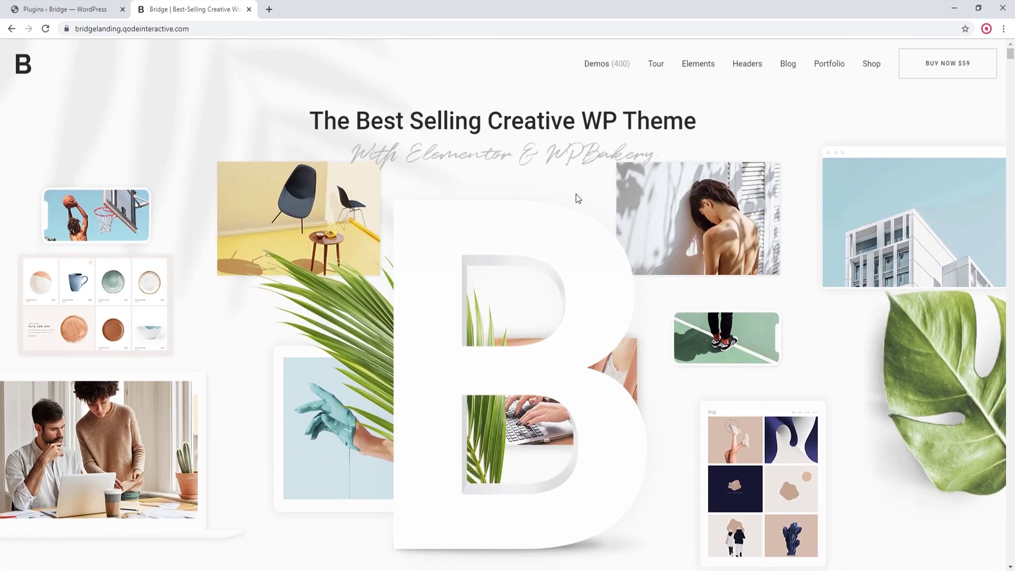